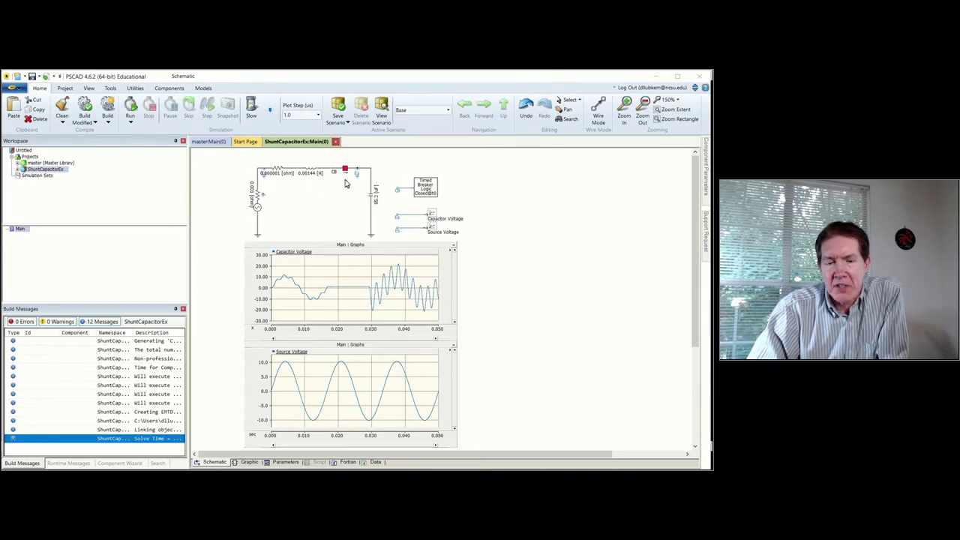
# - Review the voltage source's AC initial values and Rrl resistance settings
pyautogui.moveTo(346, 175)
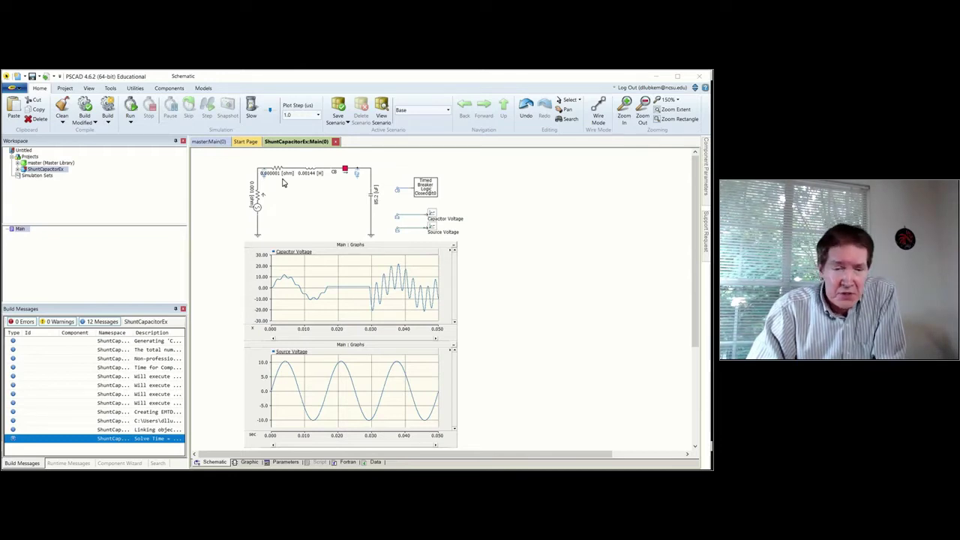
pyautogui.doubleClick(257, 210)
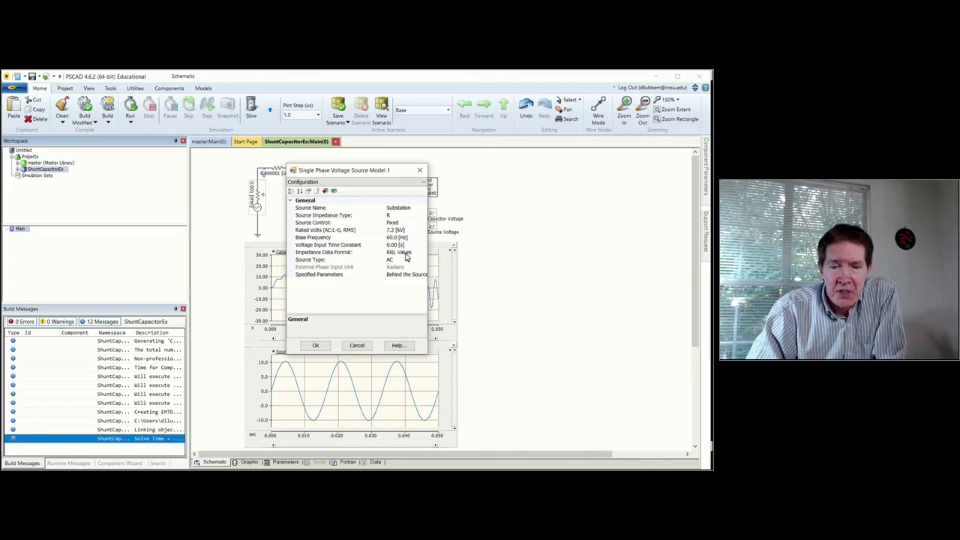
pyautogui.click(337, 183)
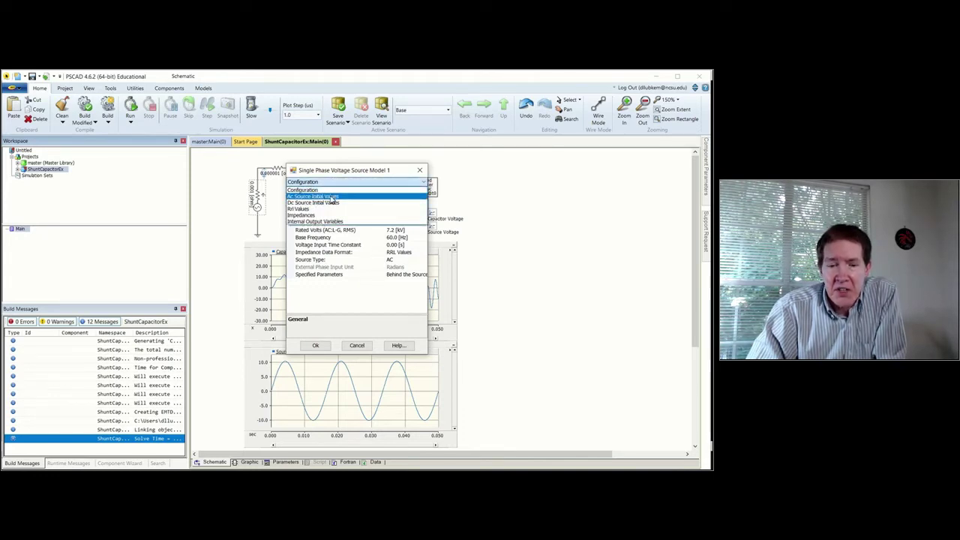
pyautogui.click(333, 196)
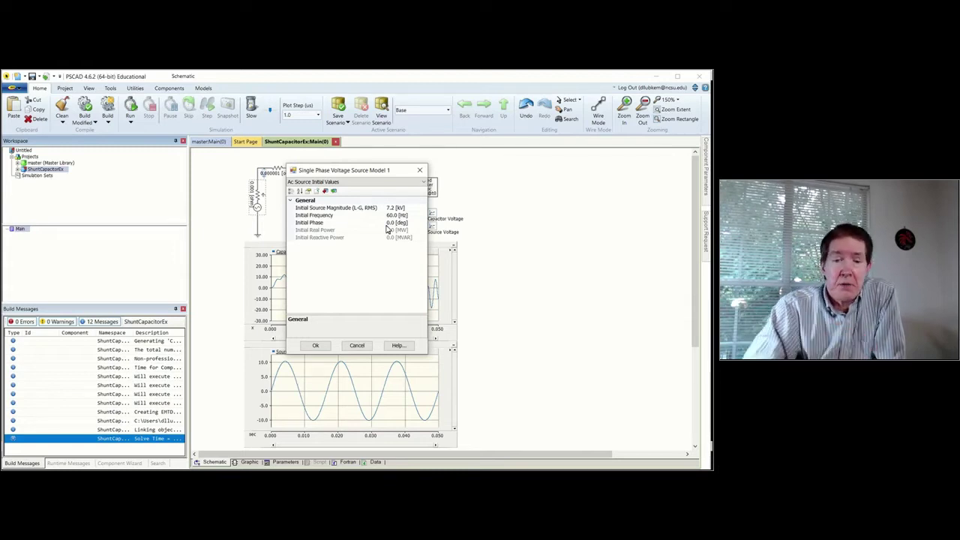
pyautogui.click(424, 183)
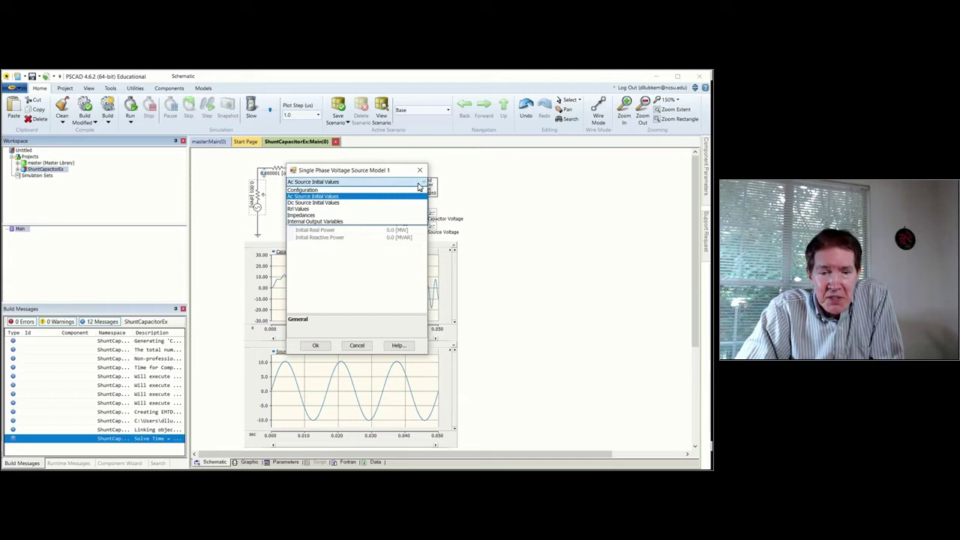
pyautogui.click(371, 208)
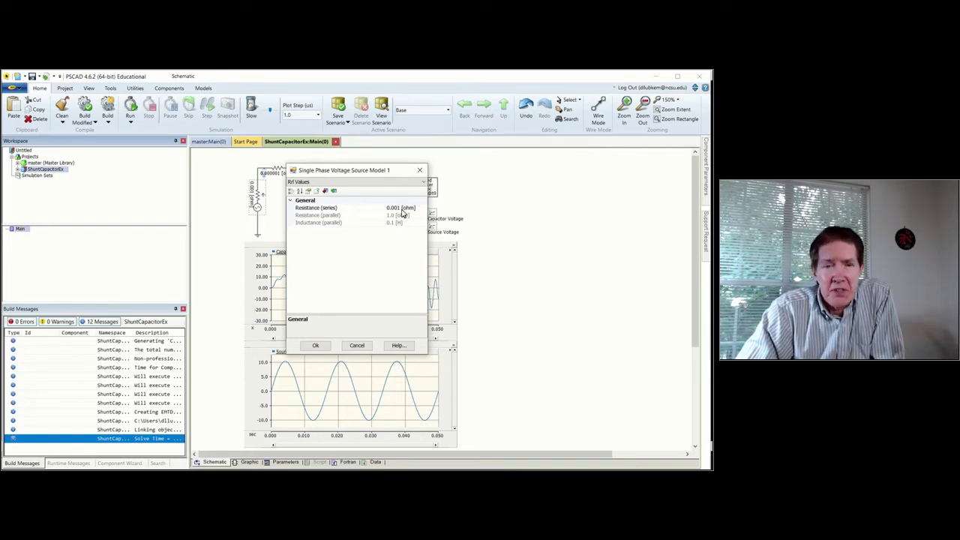
pyautogui.click(418, 170)
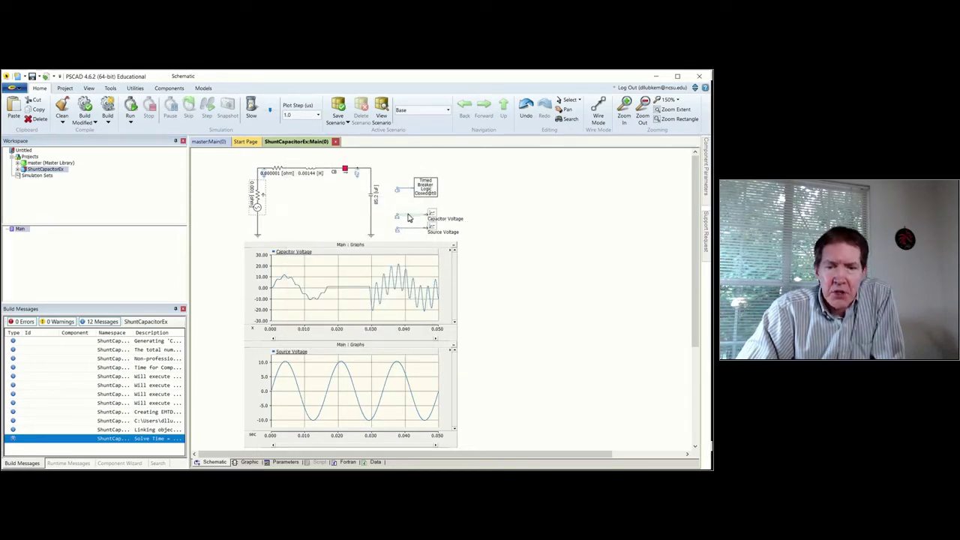
# - Review the CB breaker's open and closed resistances and the timed breaker logic settings
pyautogui.doubleClick(347, 173)
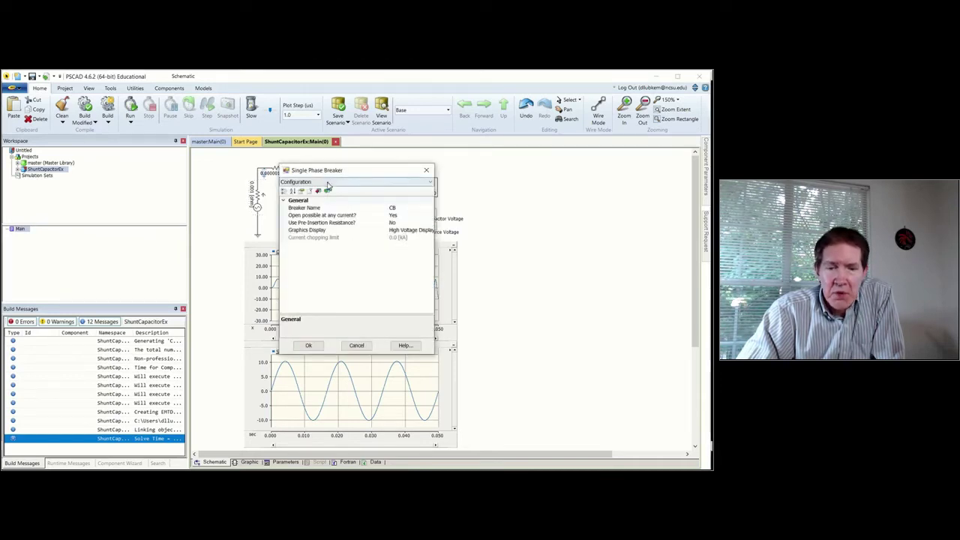
pyautogui.click(330, 183)
pyautogui.click(334, 196)
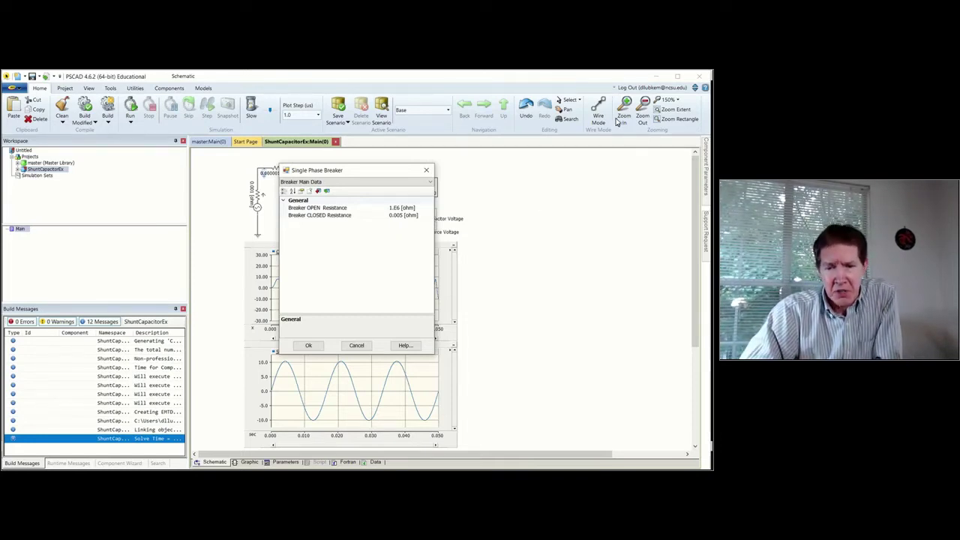
pyautogui.click(310, 346)
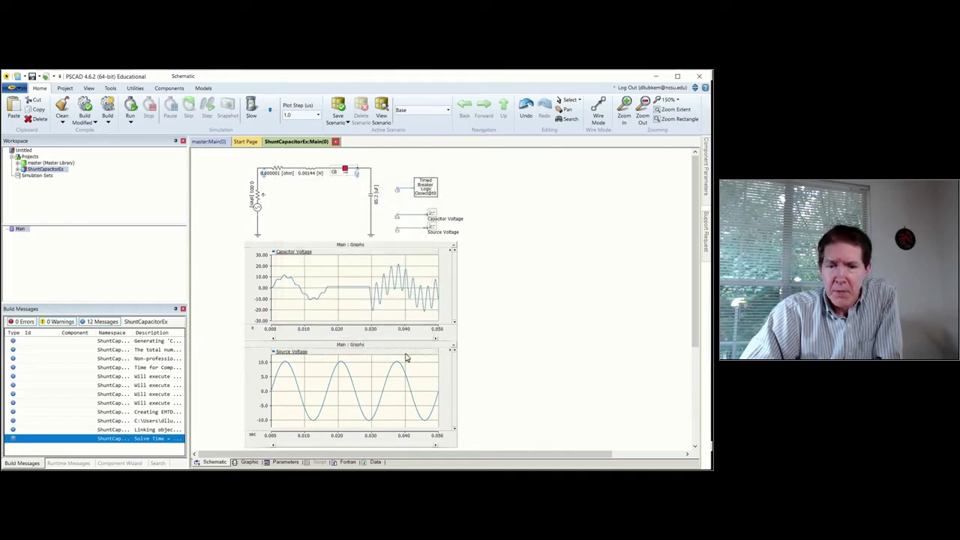
pyautogui.doubleClick(425, 193)
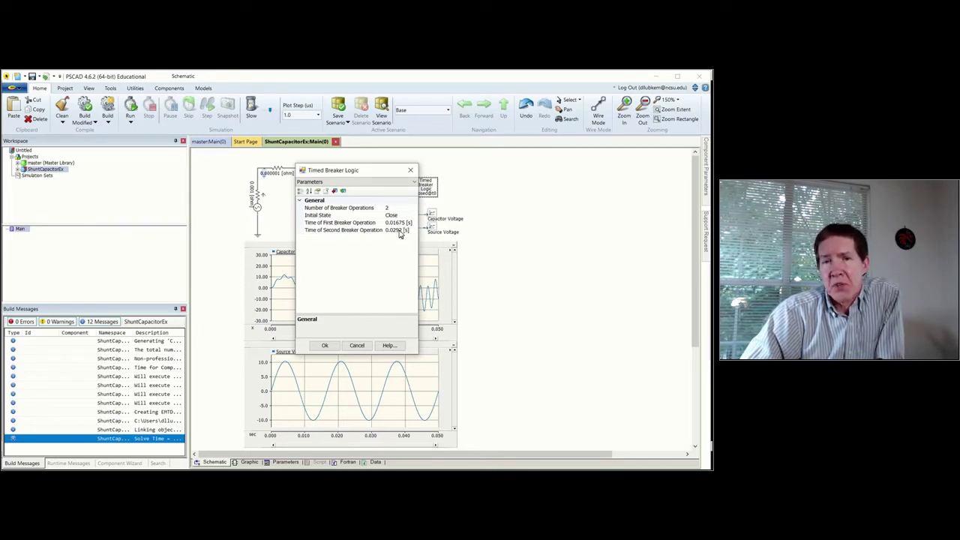
pyautogui.click(411, 171)
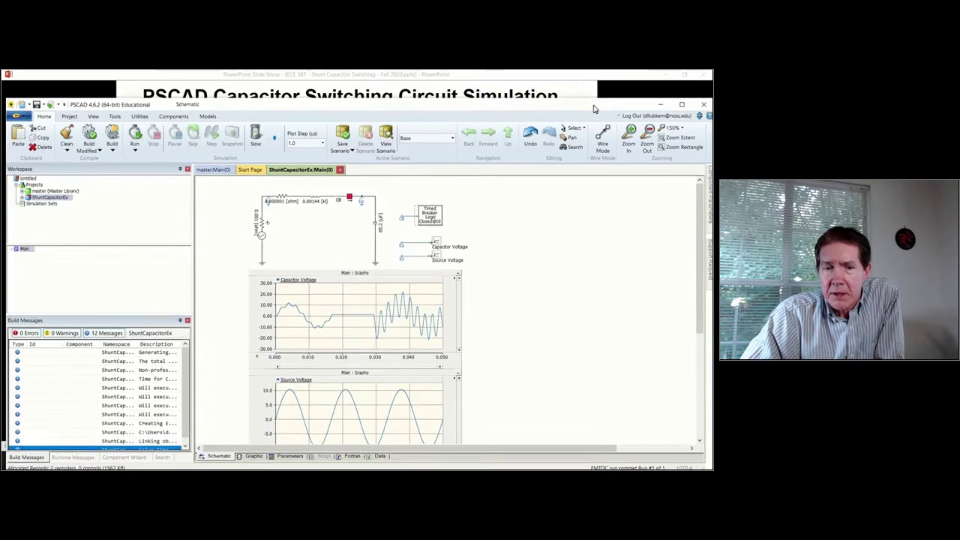
# - Maximize PSCAD, view slide 29's capacitor switching parameters in PowerPoint, then return
pyautogui.doubleClick(593, 110)
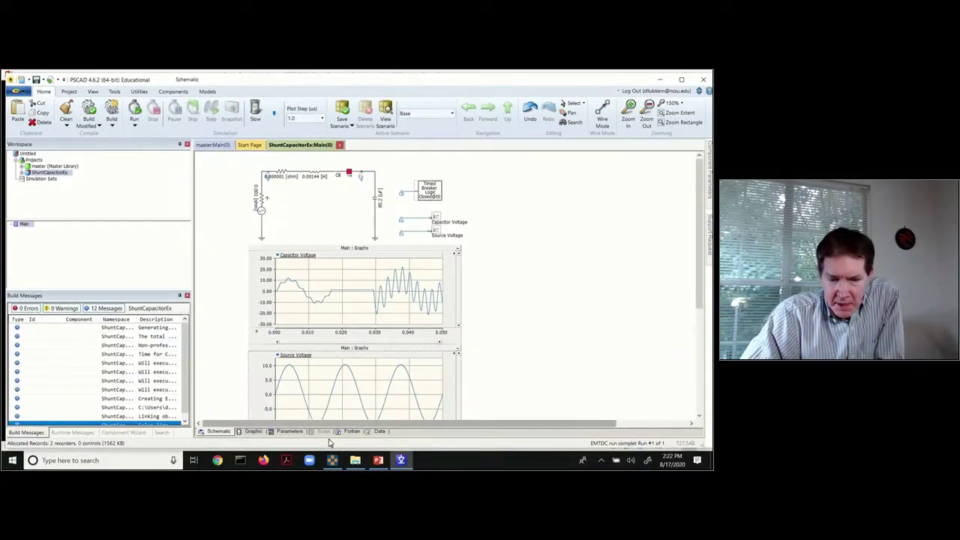
pyautogui.click(378, 460)
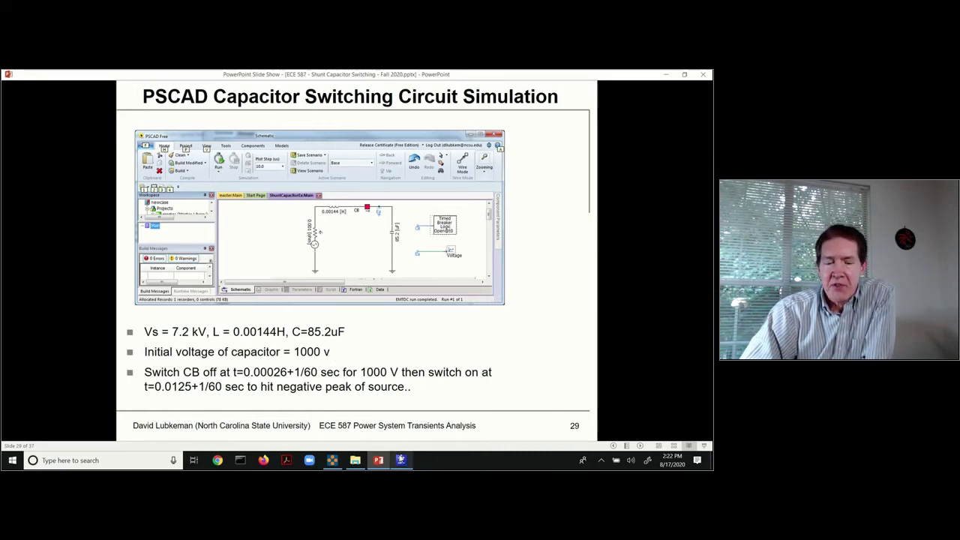
pyautogui.click(400, 460)
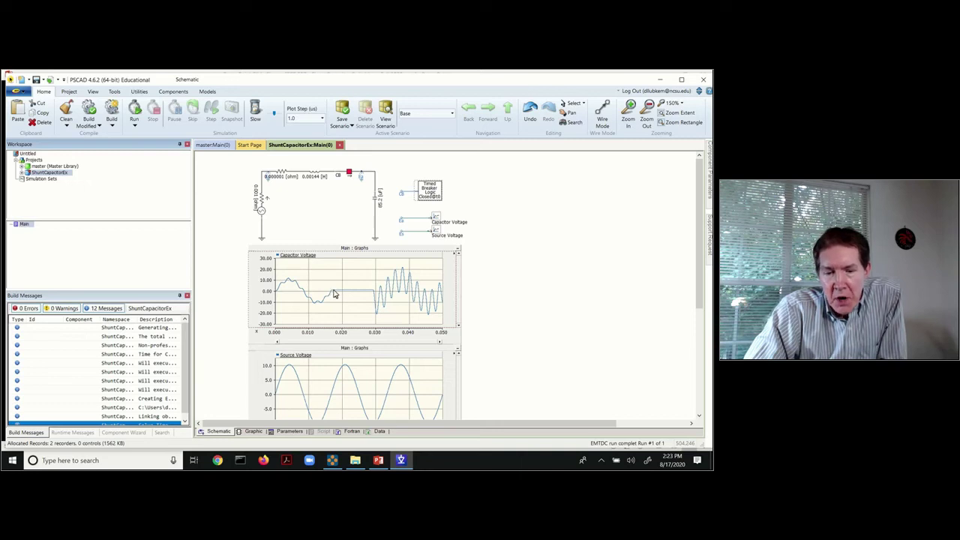
# - Check the PowerPoint slide show and return to the PSCAD simulation results
pyautogui.moveTo(333, 292)
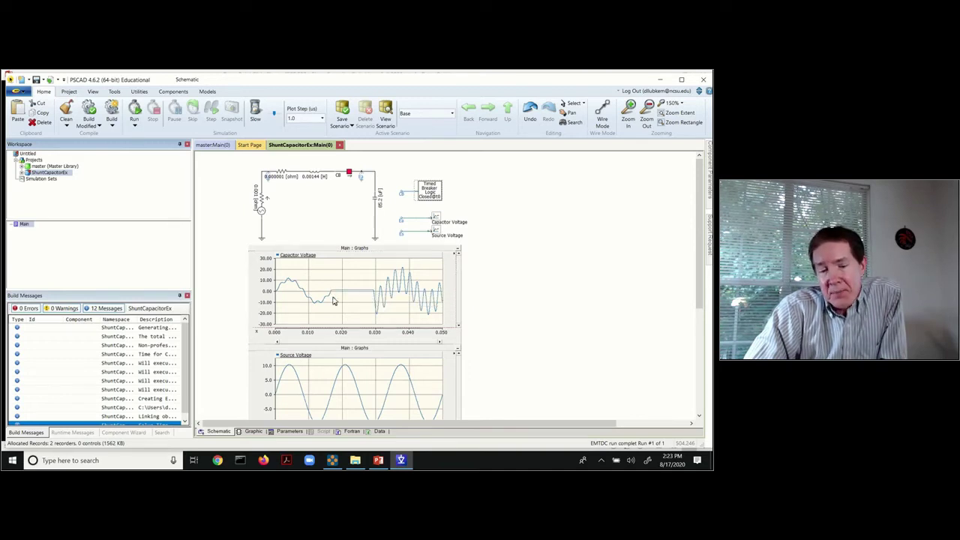
pyautogui.click(378, 461)
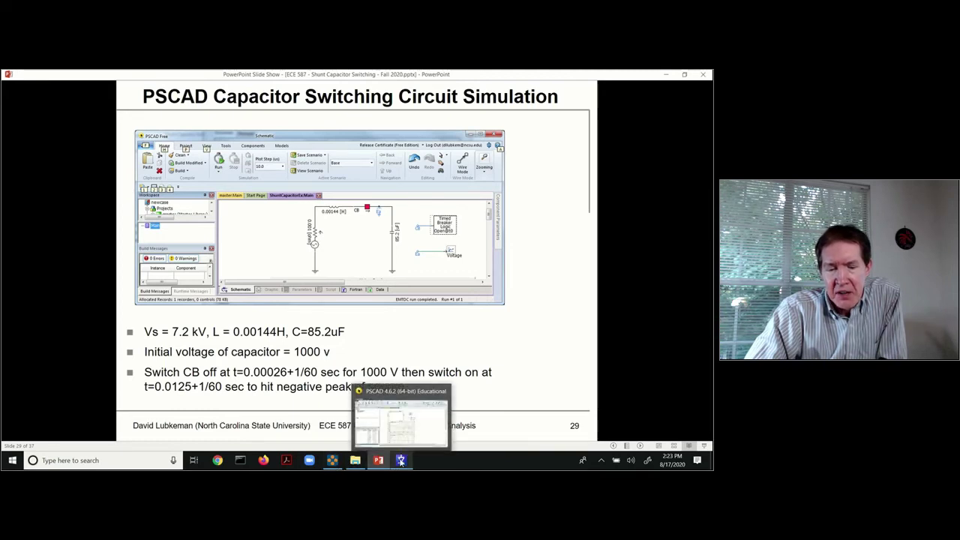
pyautogui.click(402, 460)
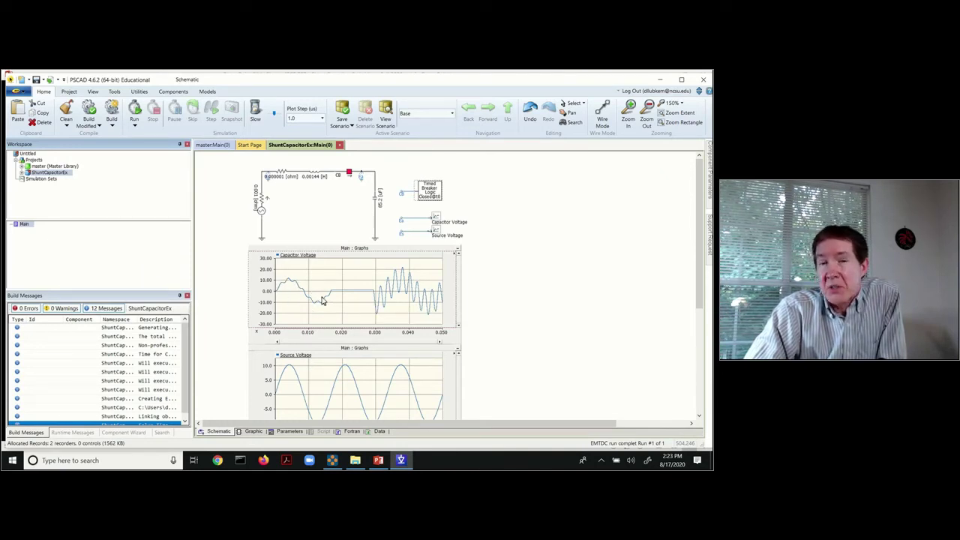
# - Read the capacitor voltage values ringing after the breaker closes near 0.03 s
pyautogui.moveTo(323, 300)
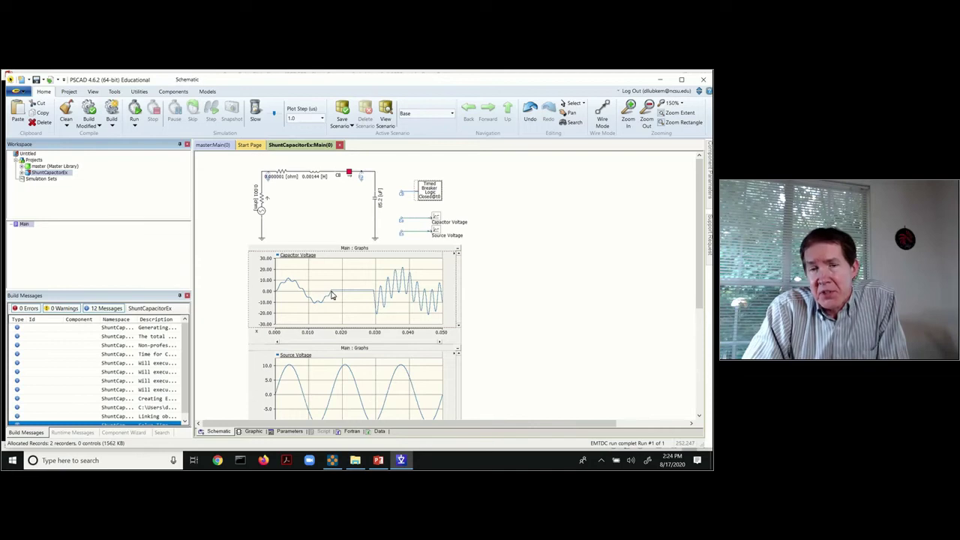
pyautogui.moveTo(332, 294)
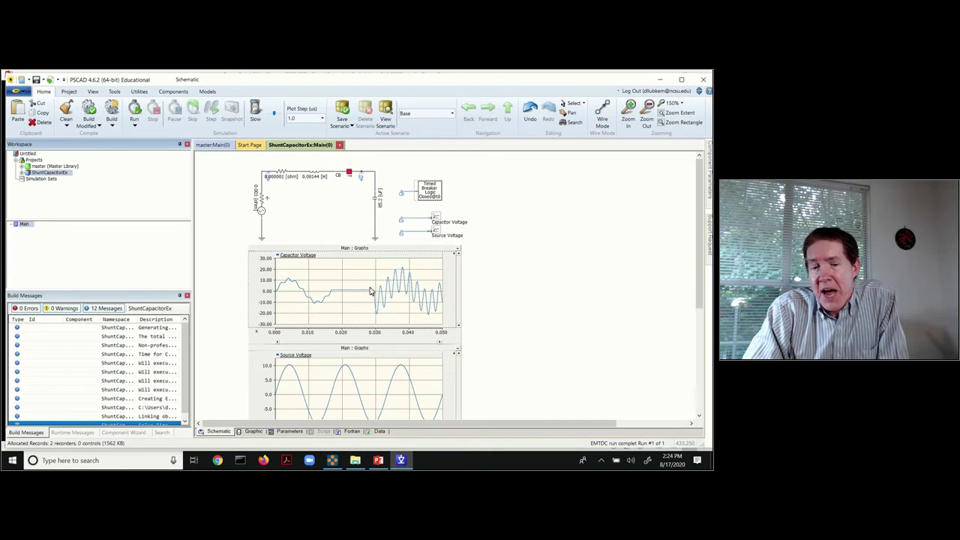
pyautogui.moveTo(368, 294)
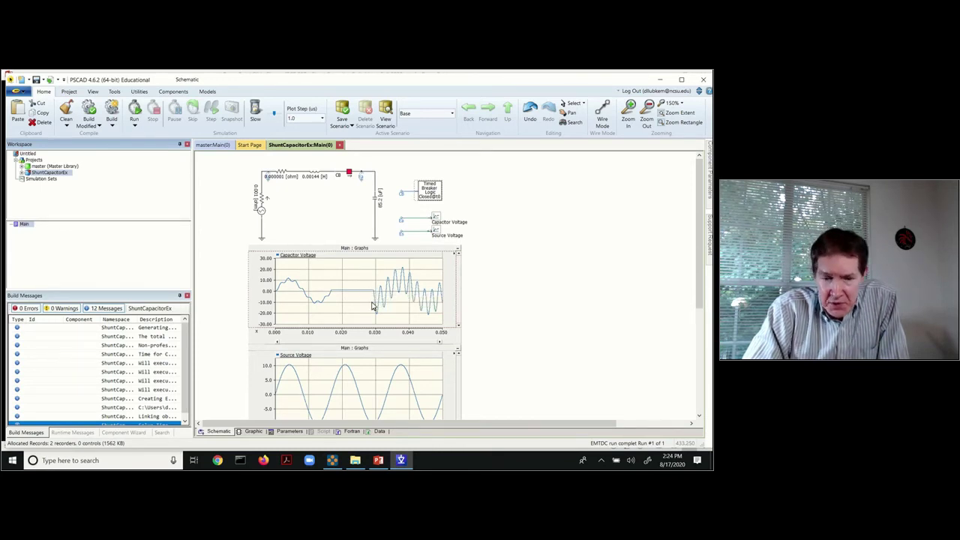
# - Bring up the slide show on slide 29 showing 7.2 kV, 0.00144H and 85.2uF
pyautogui.scroll(-1, 500, 301)
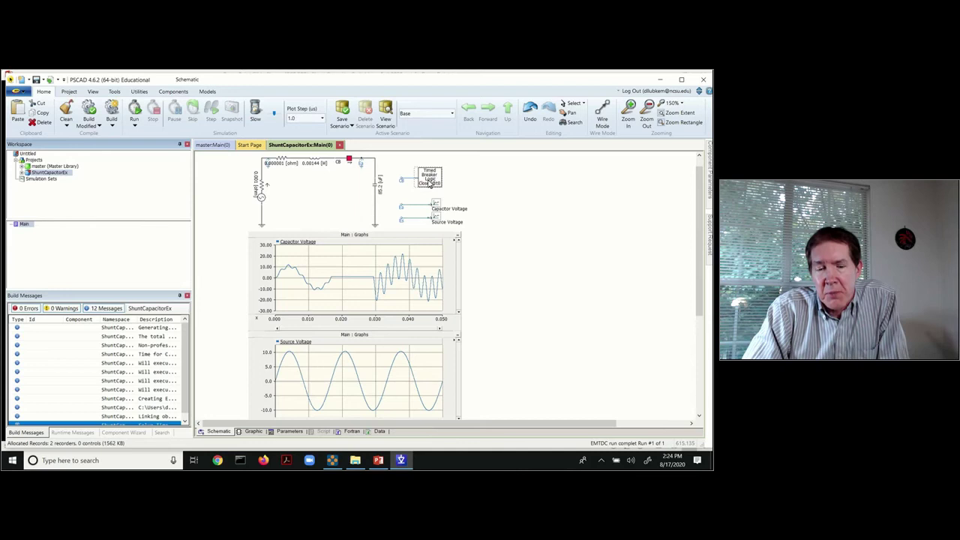
pyautogui.moveTo(430, 184)
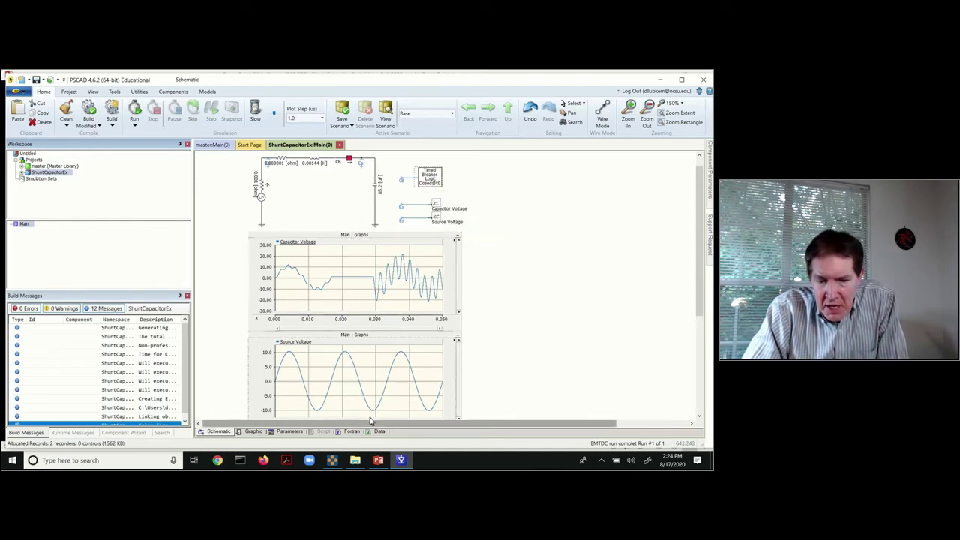
pyautogui.moveTo(375, 413)
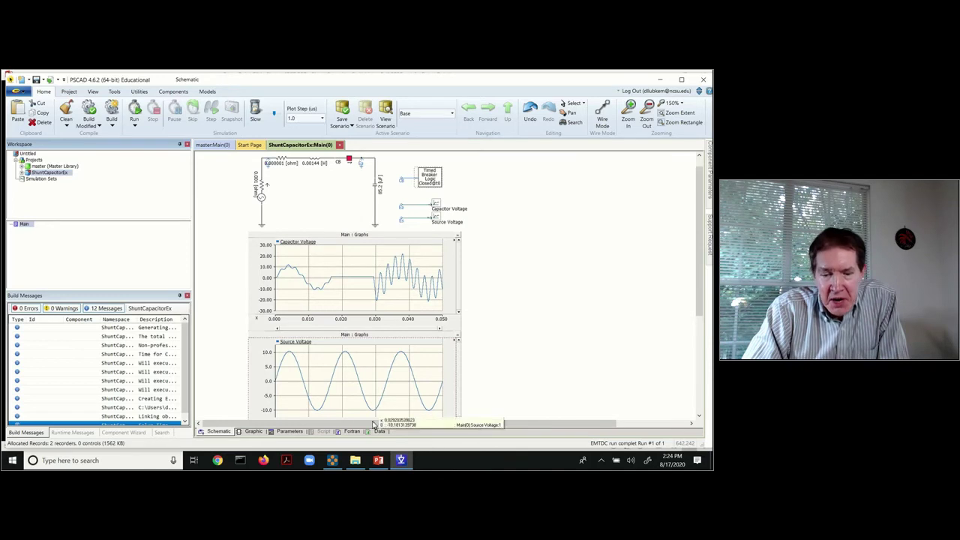
pyautogui.click(378, 460)
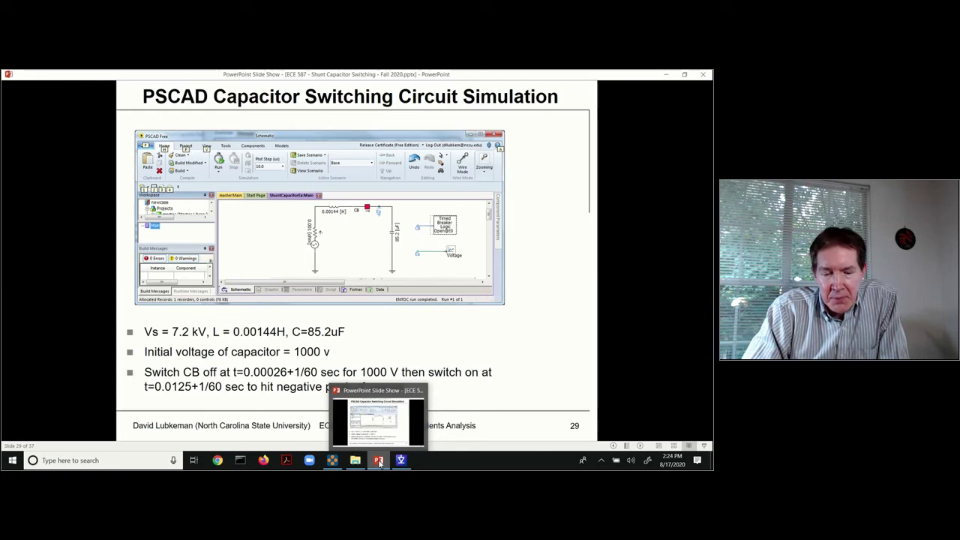
# - Back in PSCAD, check the Timed Breaker Logic switching times and close without changes
pyautogui.click(402, 460)
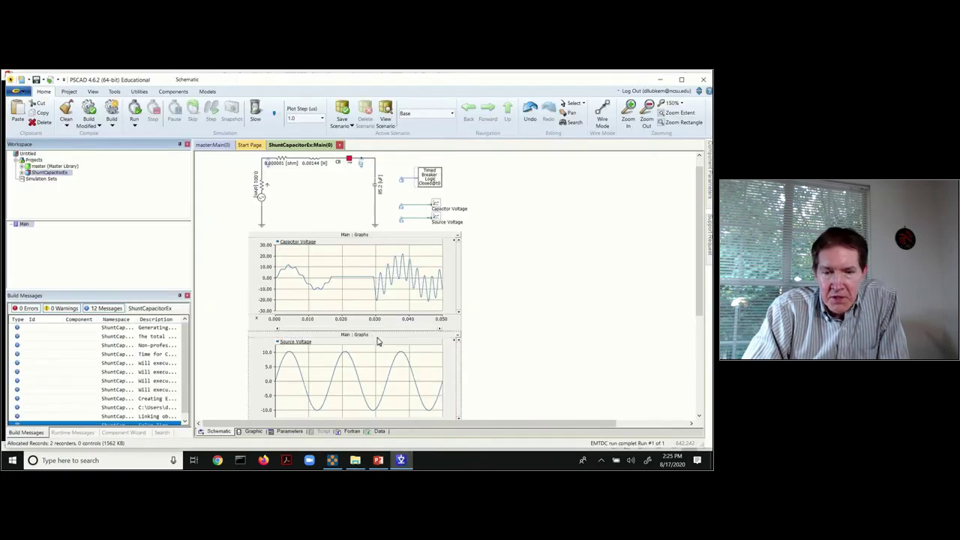
pyautogui.doubleClick(432, 179)
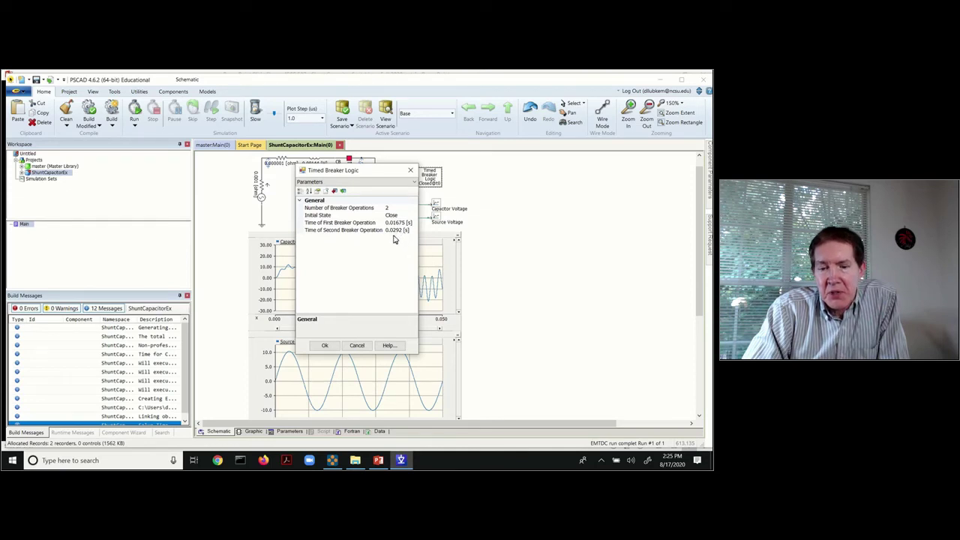
pyautogui.click(412, 172)
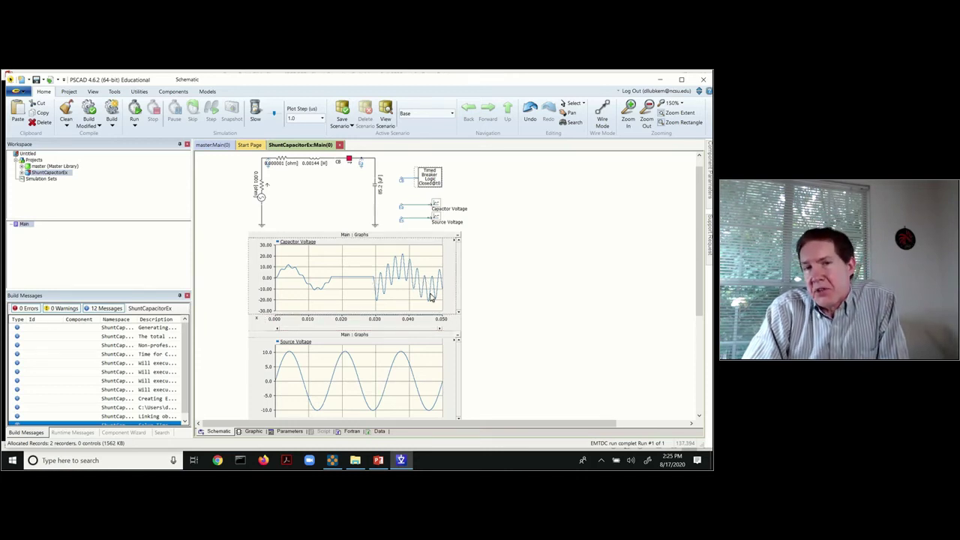
pyautogui.moveTo(431, 298)
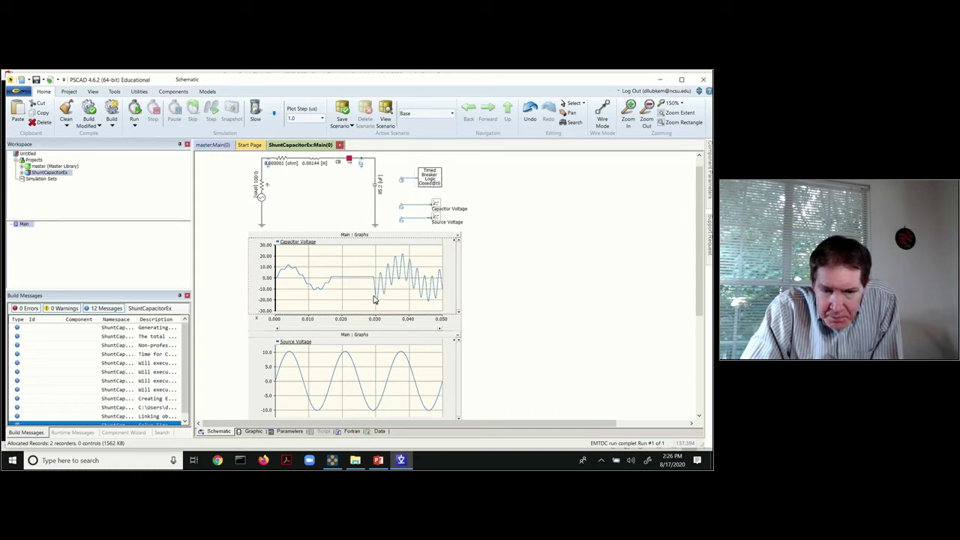
pyautogui.moveTo(377, 304)
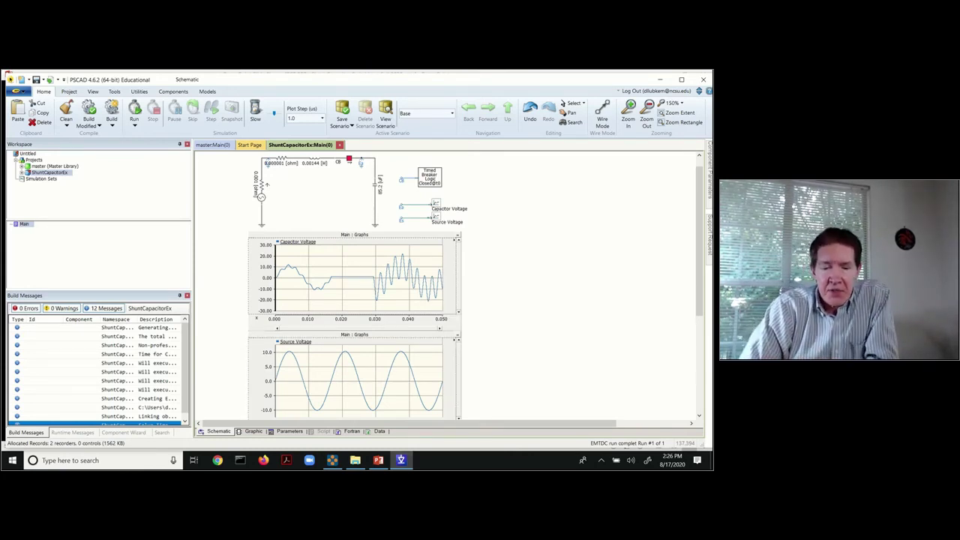
# - Advance the slide show through the base-case results to slide 31, then return to PSCAD
pyautogui.click(379, 459)
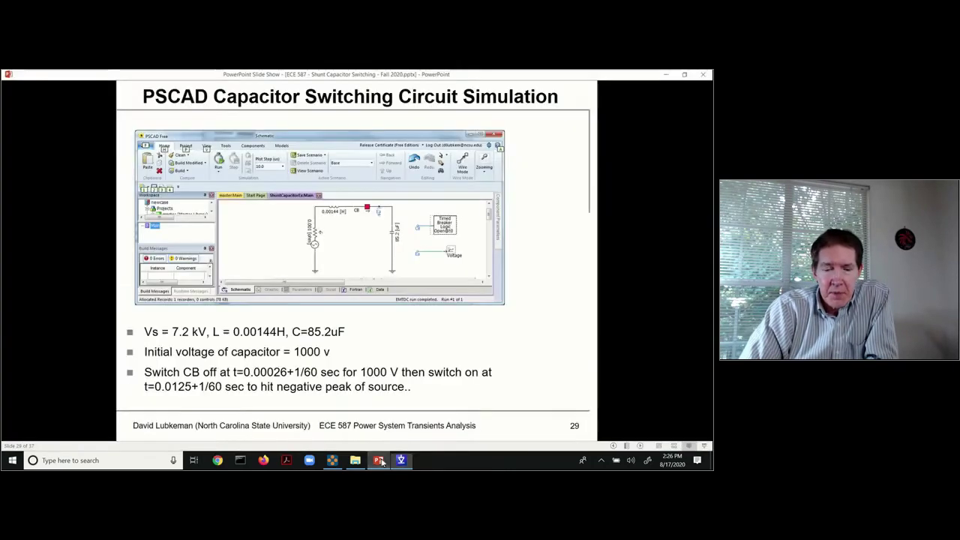
pyautogui.click(409, 291)
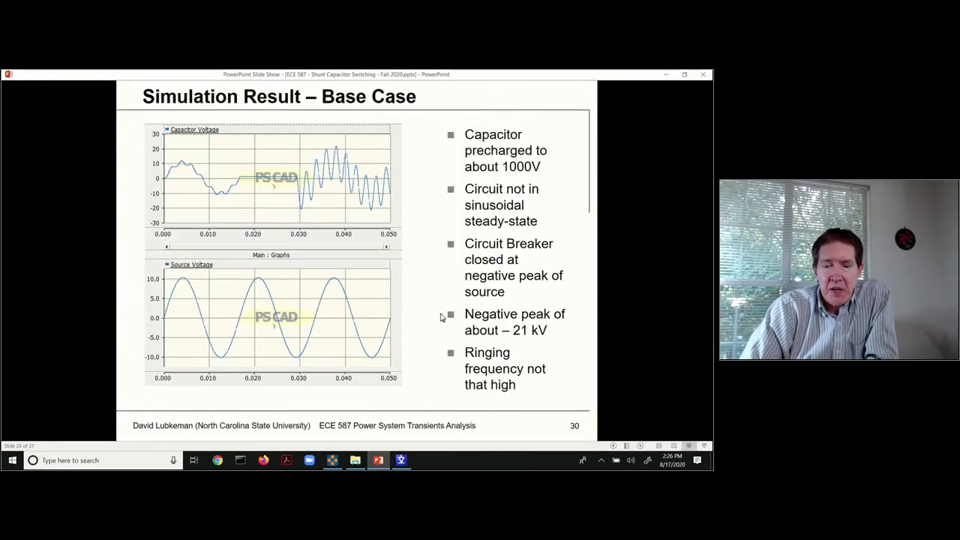
pyautogui.click(421, 314)
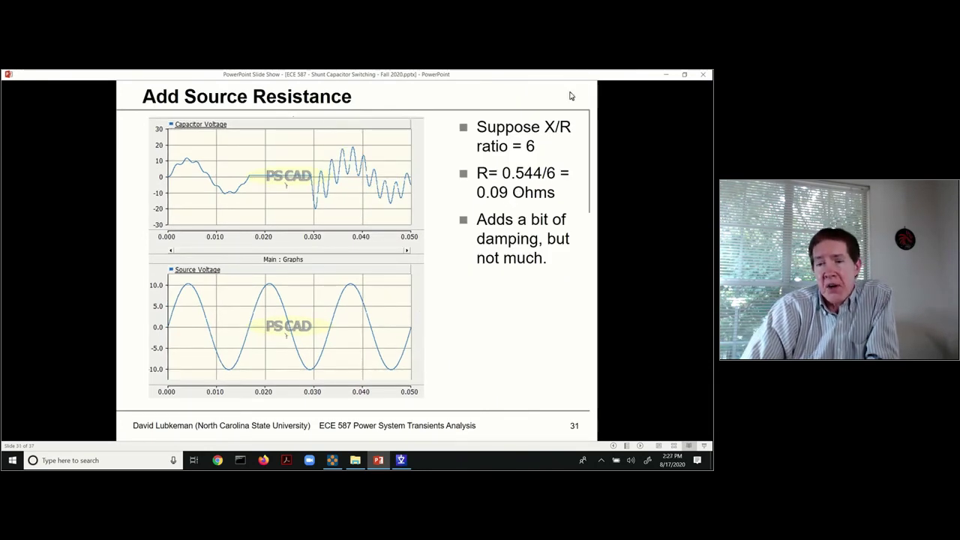
pyautogui.click(401, 459)
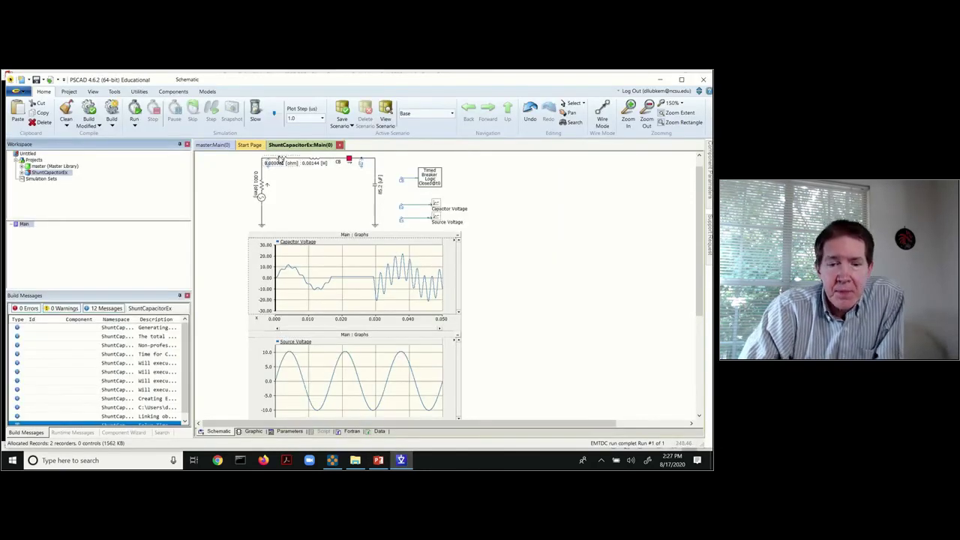
# - Change the source resistor's Resistance from 0.000001 to 0.09 ohm
pyautogui.doubleClick(279, 163)
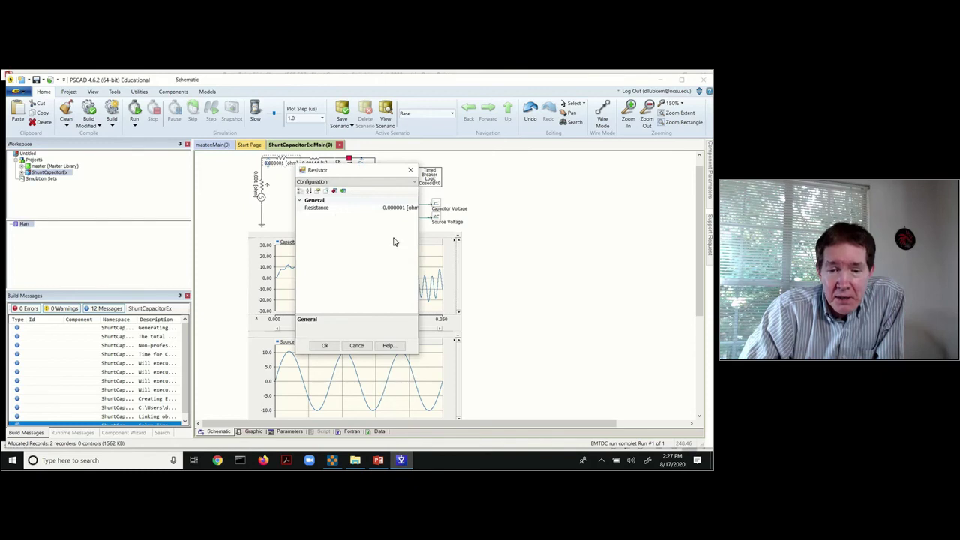
pyautogui.click(396, 210)
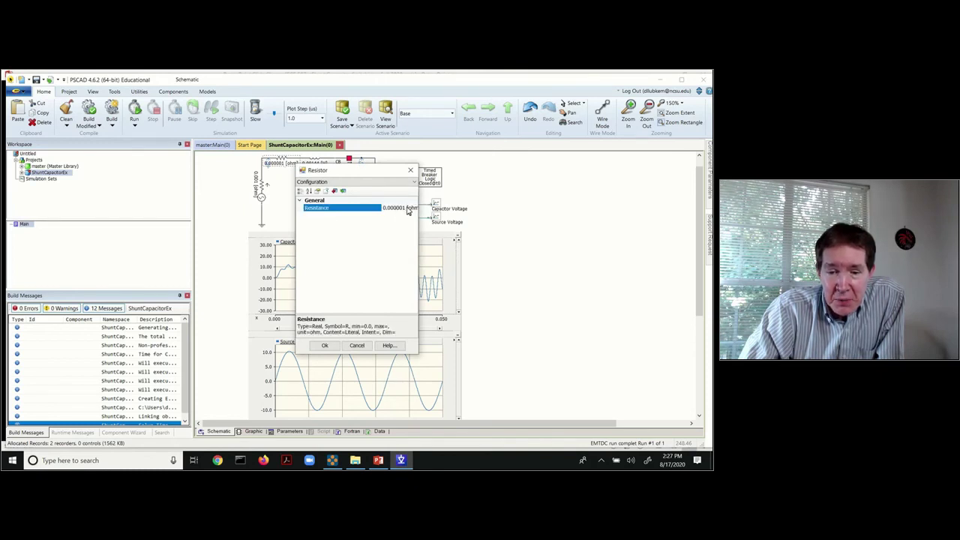
pyautogui.moveTo(411, 212); pyautogui.dragTo(390, 212)
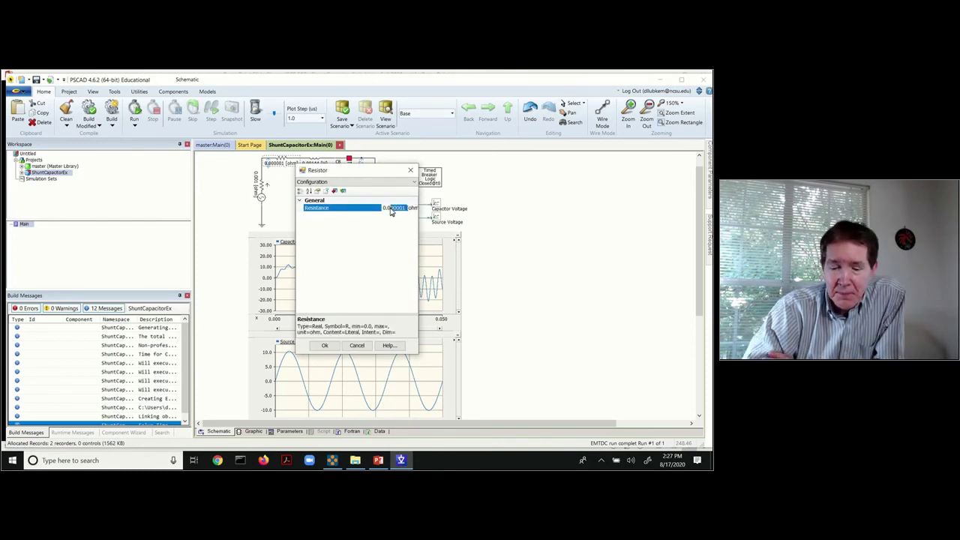
pyautogui.write('5')
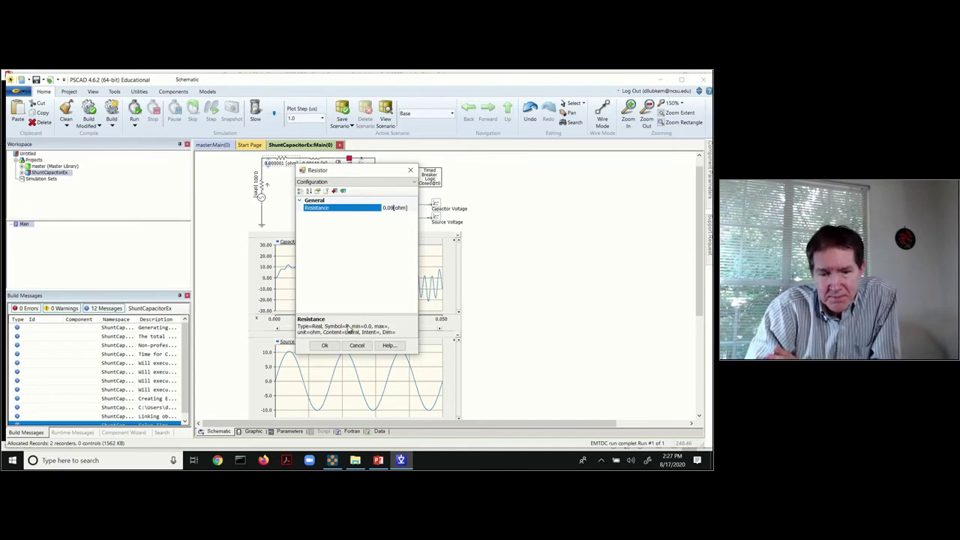
pyautogui.click(325, 345)
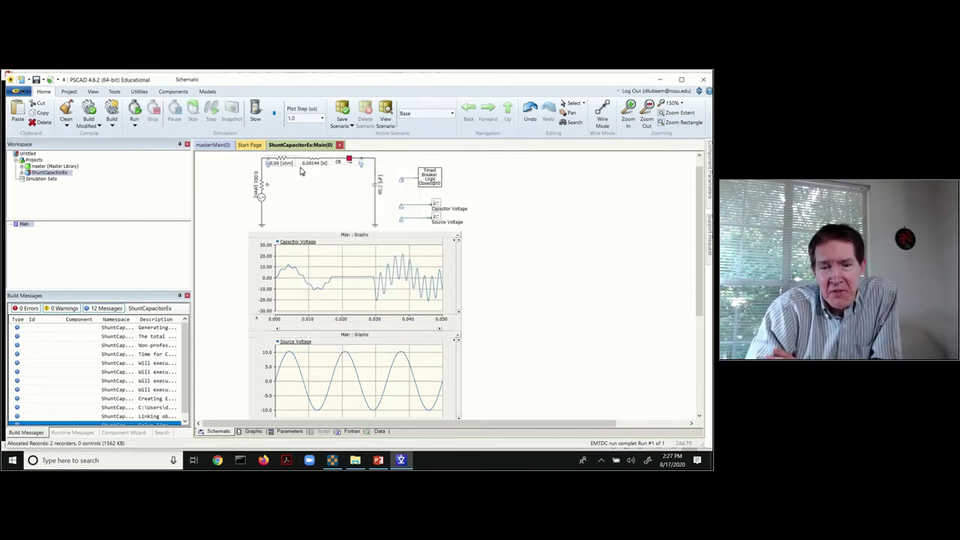
# - Rerun the simulation and inspect the capacitor voltage ringing decaying toward 0.05 s
pyautogui.click(137, 112)
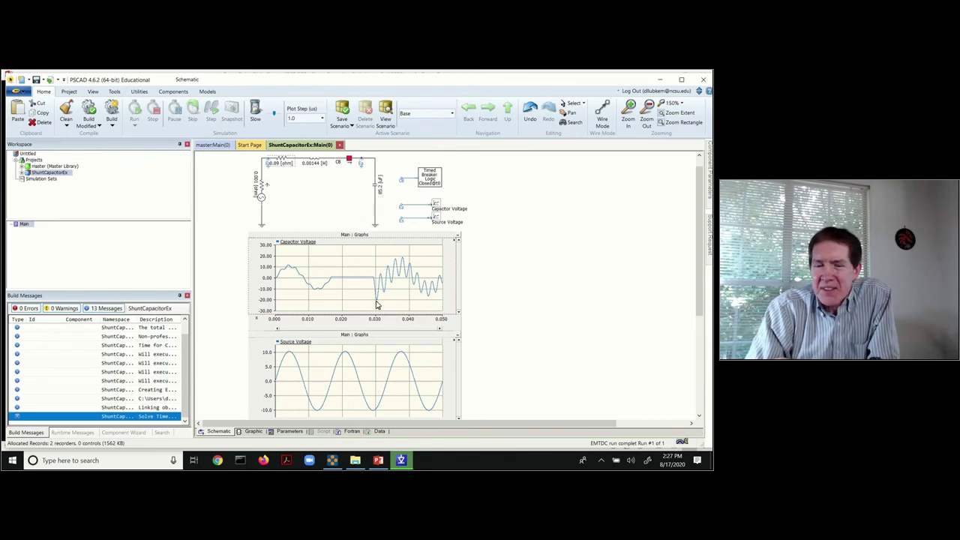
pyautogui.moveTo(377, 304)
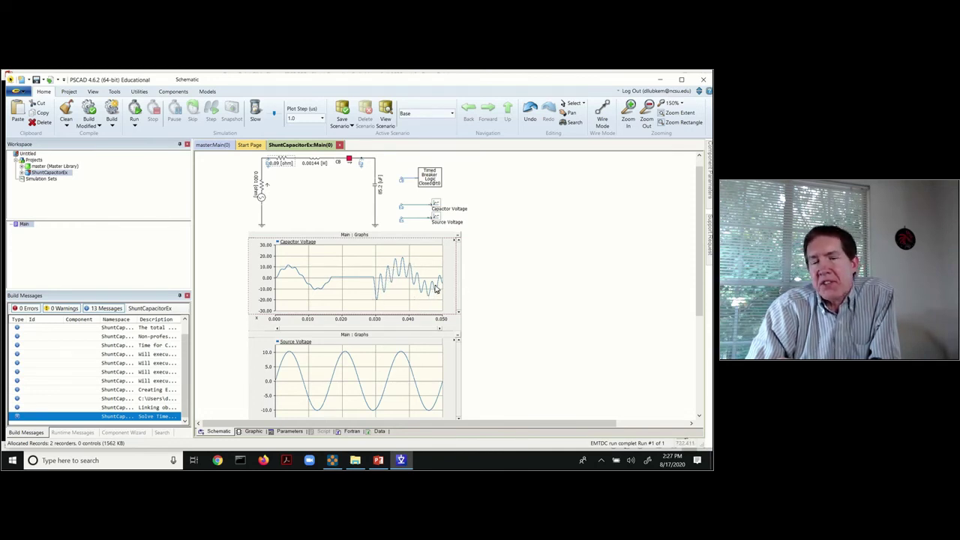
pyautogui.moveTo(437, 289)
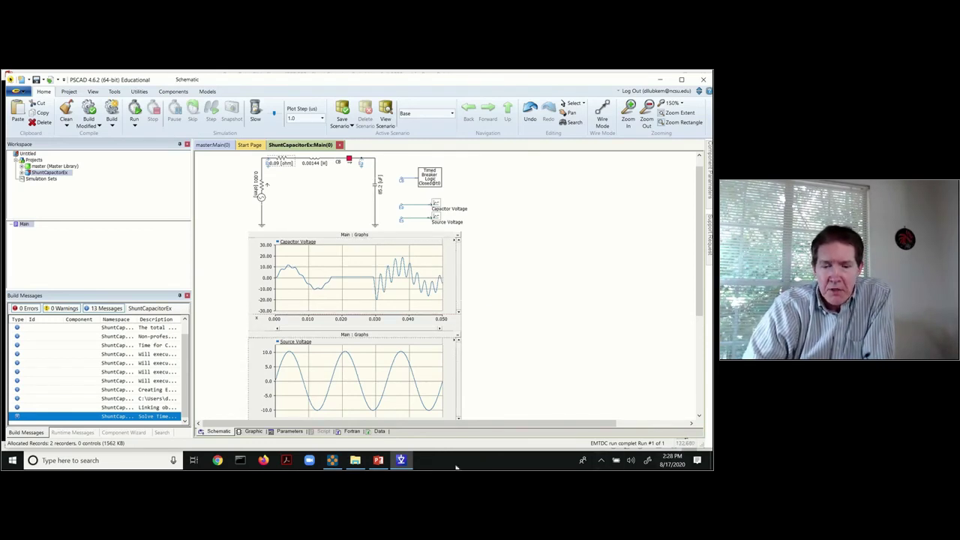
pyautogui.moveTo(380, 462)
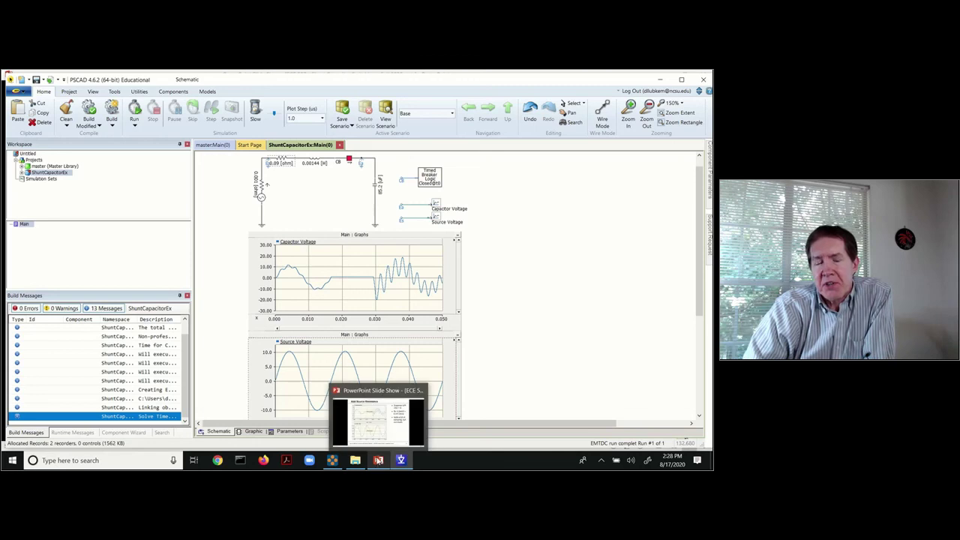
# - Advance the slide show past Preinsertion Resistor to slide 33, Add Preinsertion Resistance
pyautogui.click(379, 462)
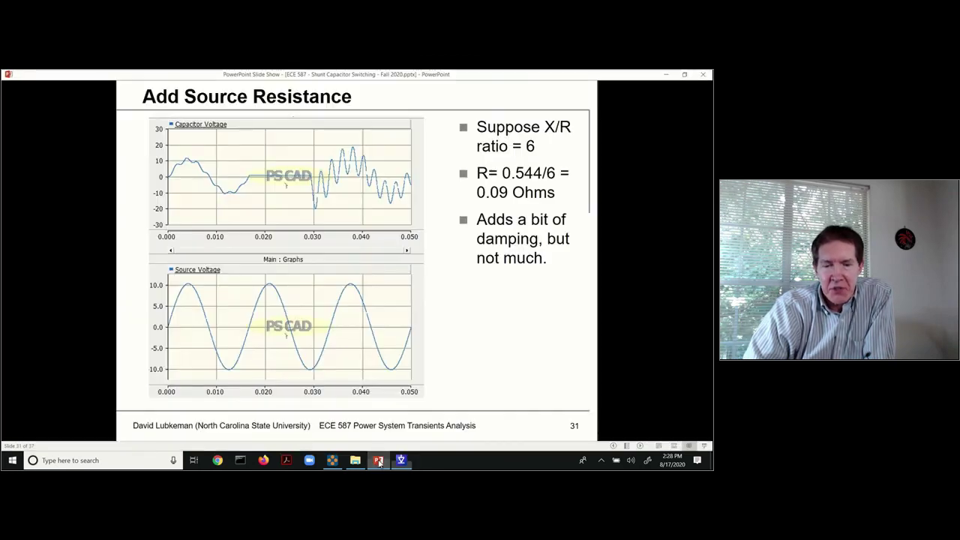
pyautogui.click(465, 330)
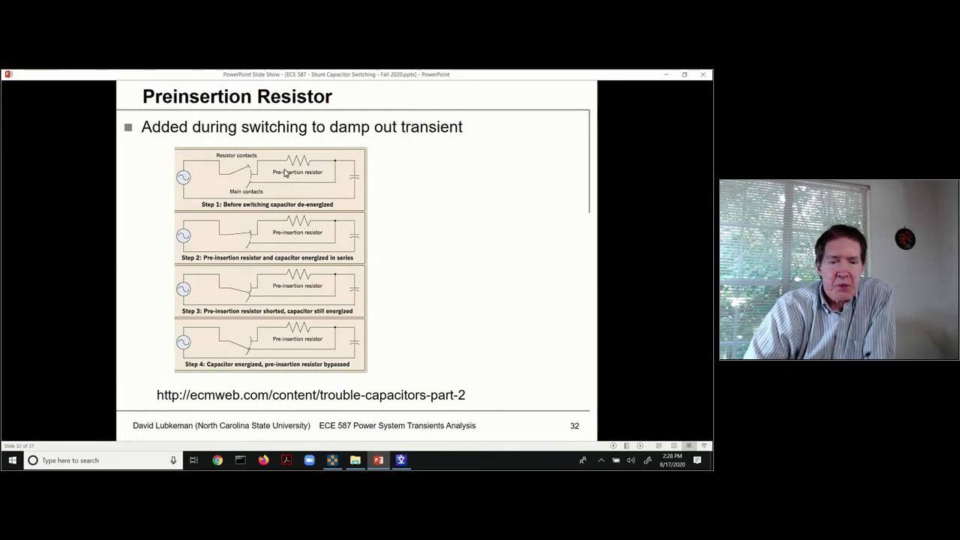
pyautogui.click(461, 248)
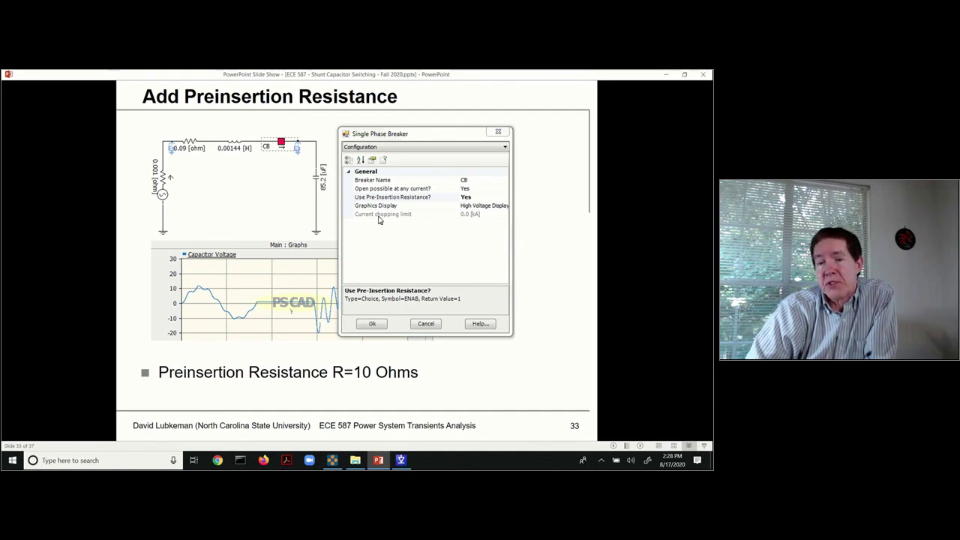
# - Step through the preinsertion timing, results and references slides, then back to slide 35
pyautogui.press('Right')
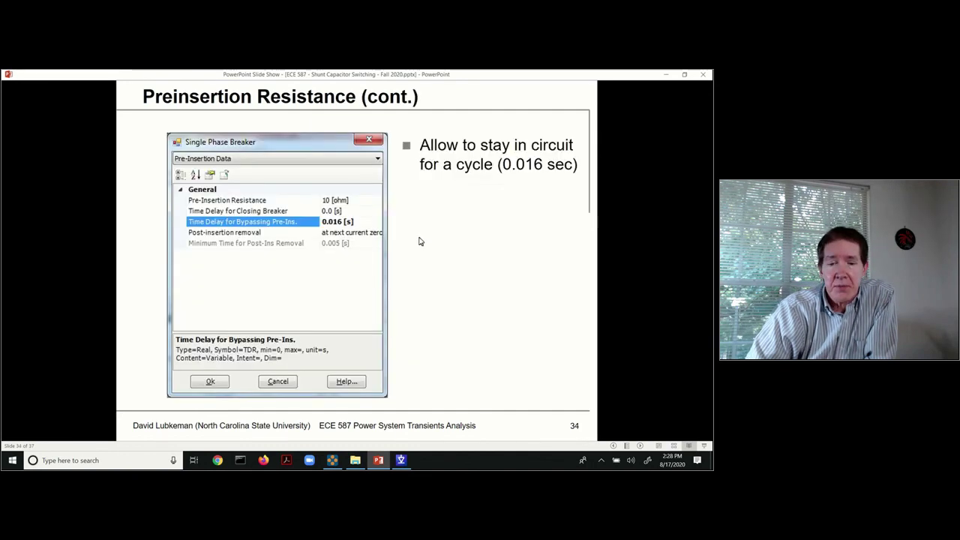
pyautogui.click(324, 264)
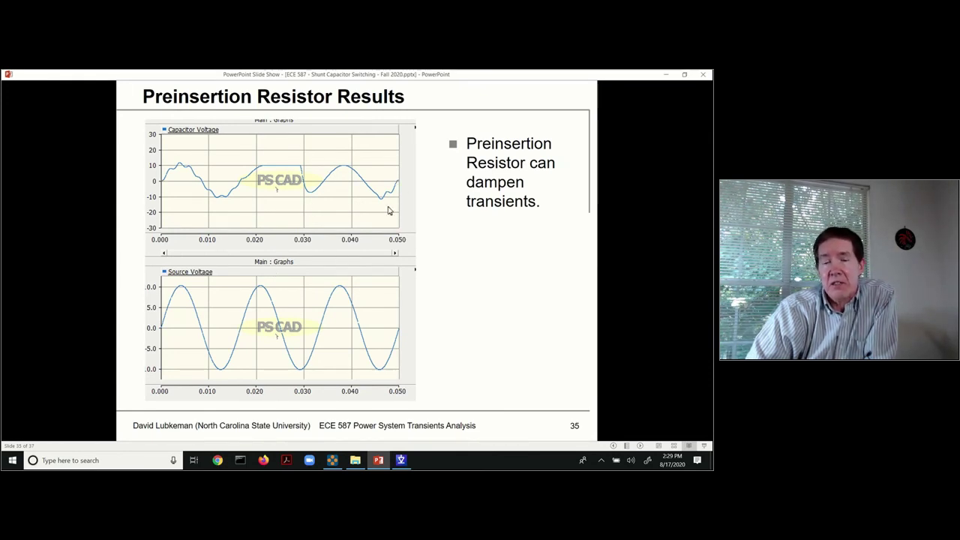
pyautogui.click(355, 207)
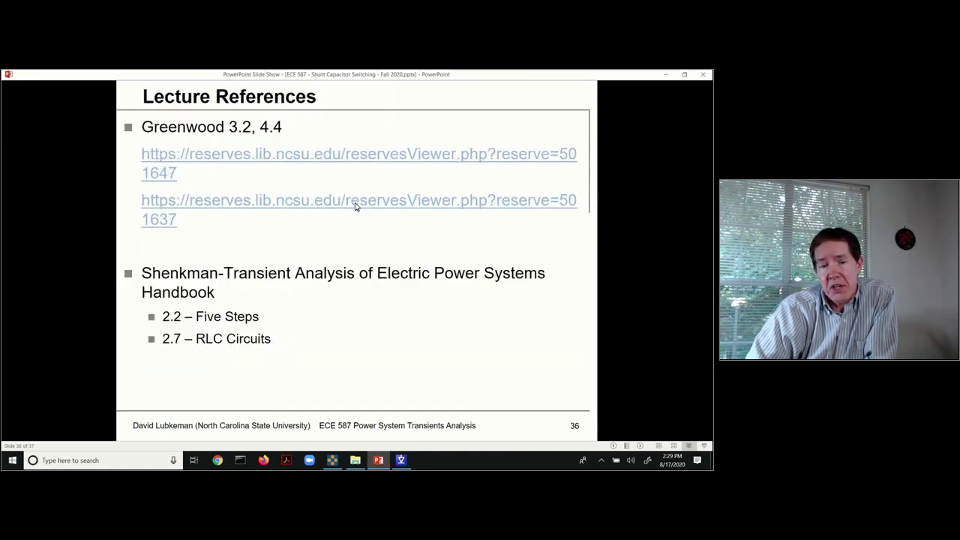
pyautogui.press('Left')
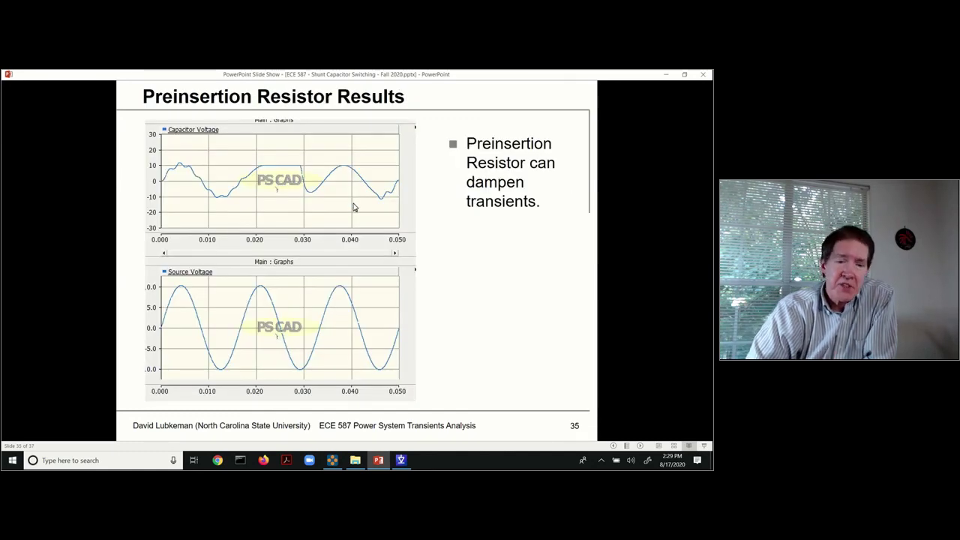